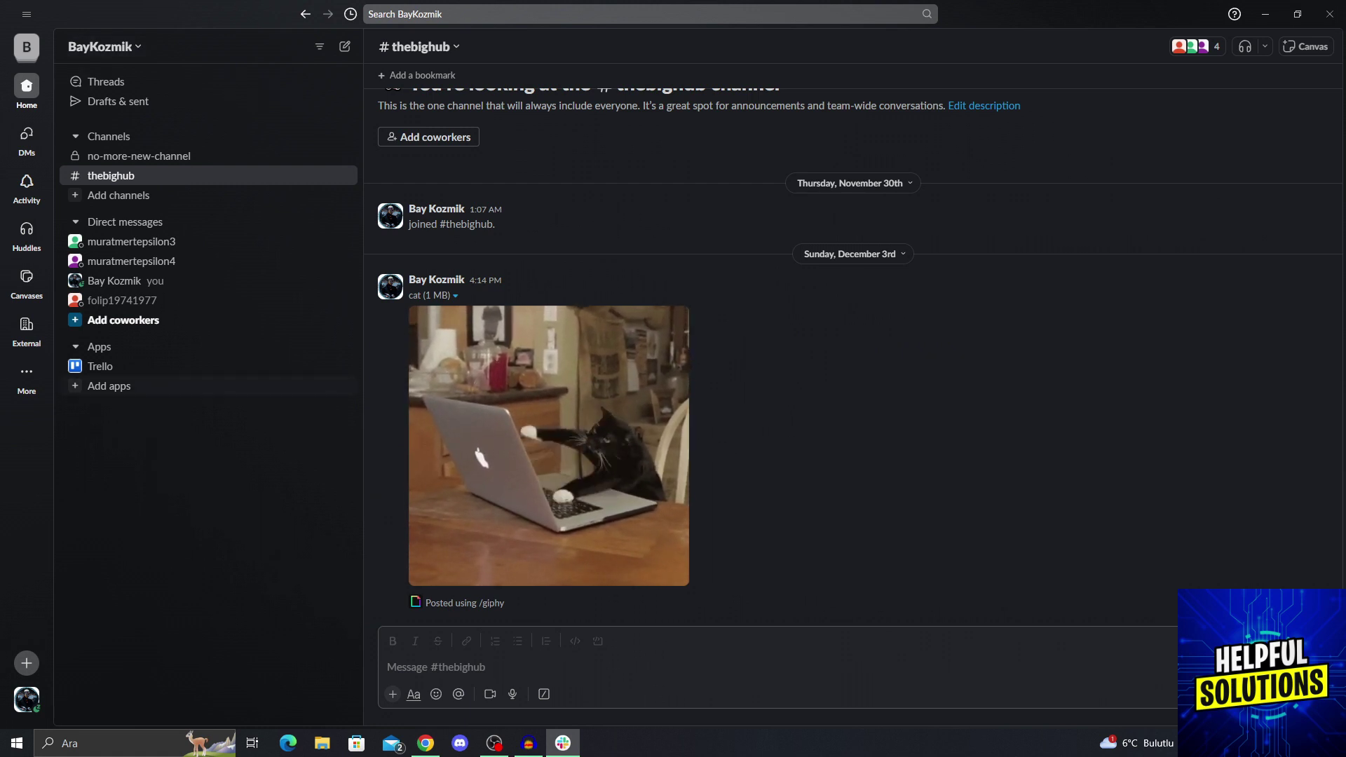
# - Search the workspace's available apps for "gmail" and start adding Slack for Gmail
pyautogui.click(109, 386)
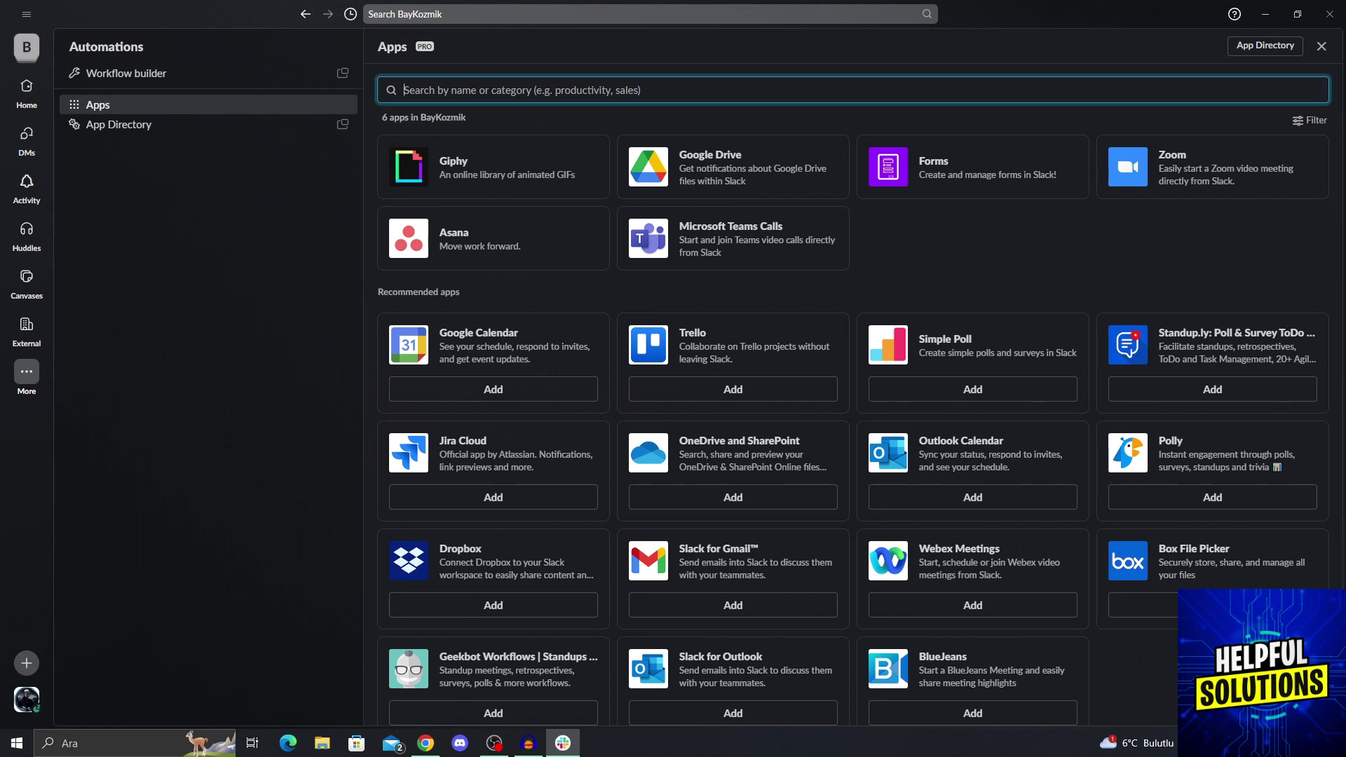
pyautogui.write('gmail')
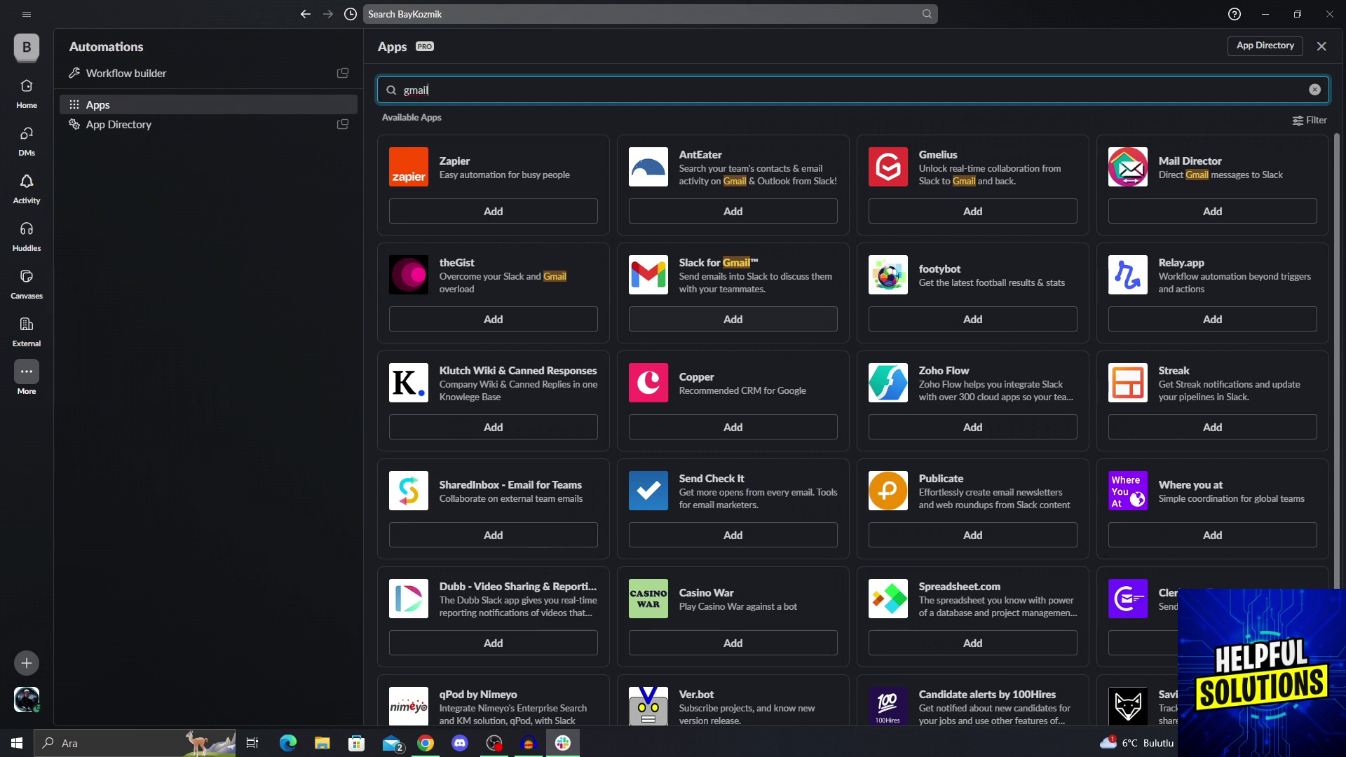
pyautogui.click(732, 319)
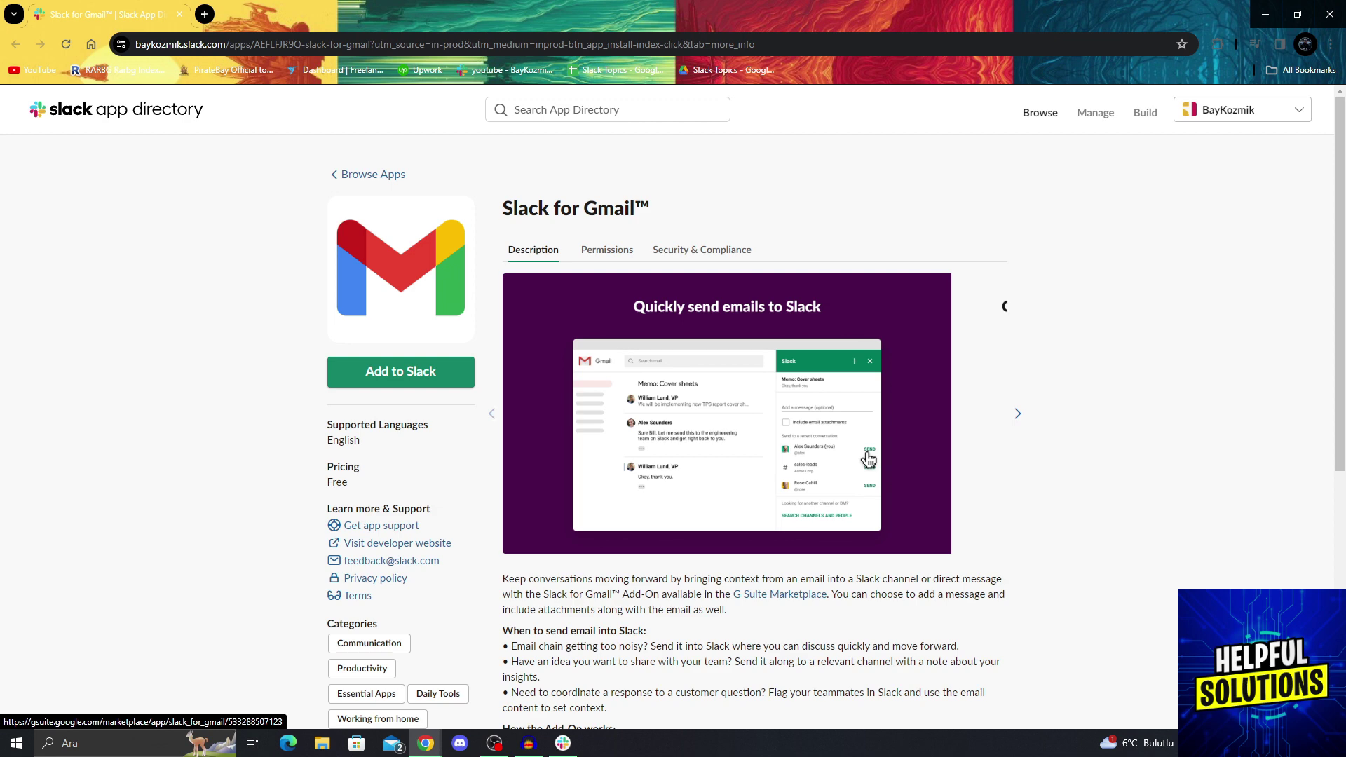
# - Install Slack for Gmail from the Google Workspace Marketplace, granting it access to the signed-in Google account
pyautogui.click(400, 372)
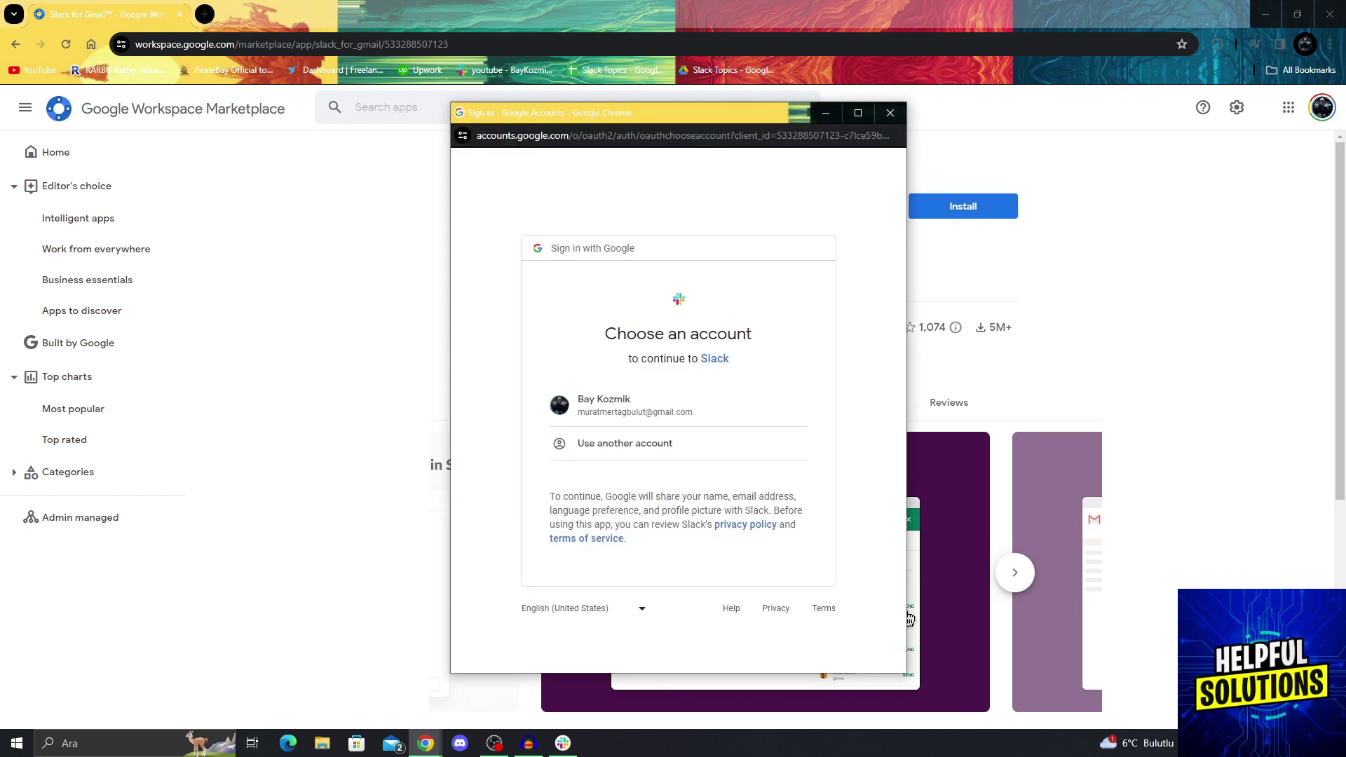
pyautogui.click(678, 405)
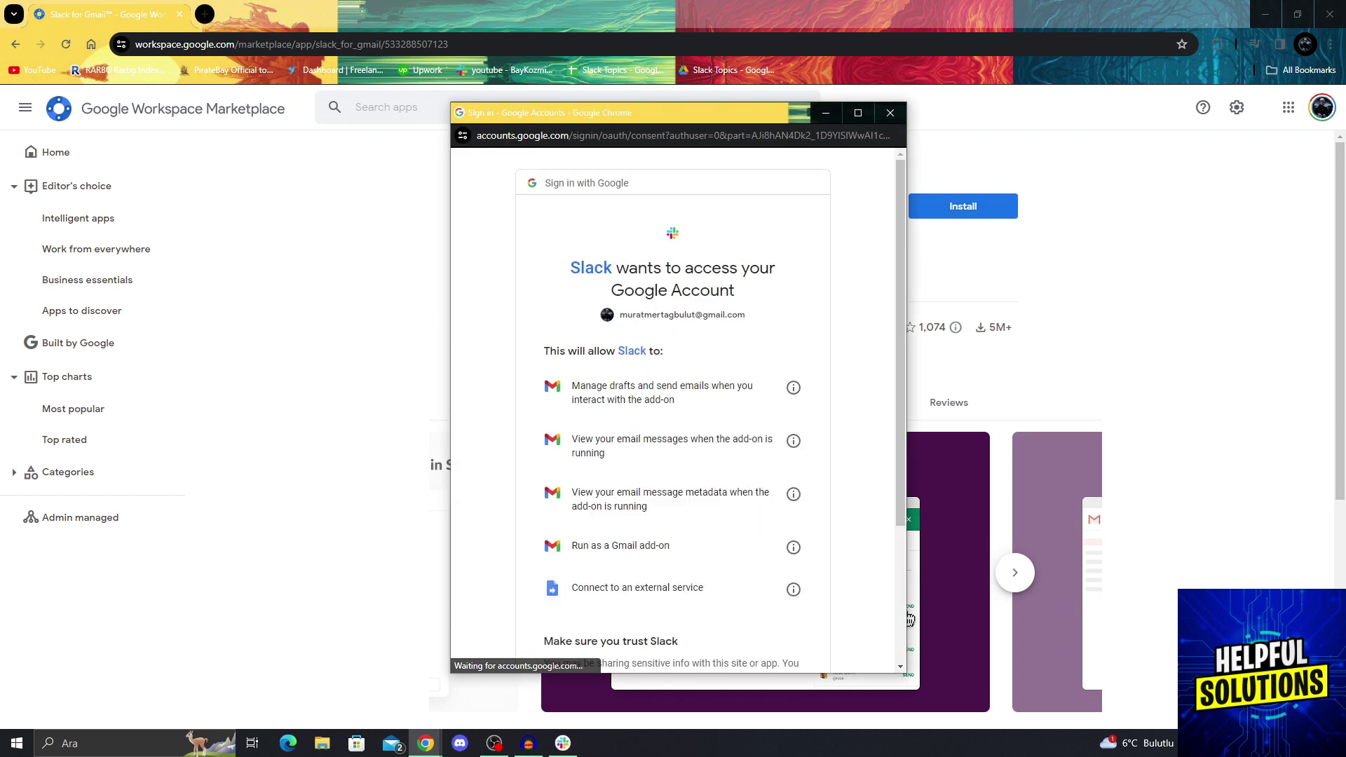
pyautogui.scroll(-3, 678, 410)
pyautogui.press('Return')
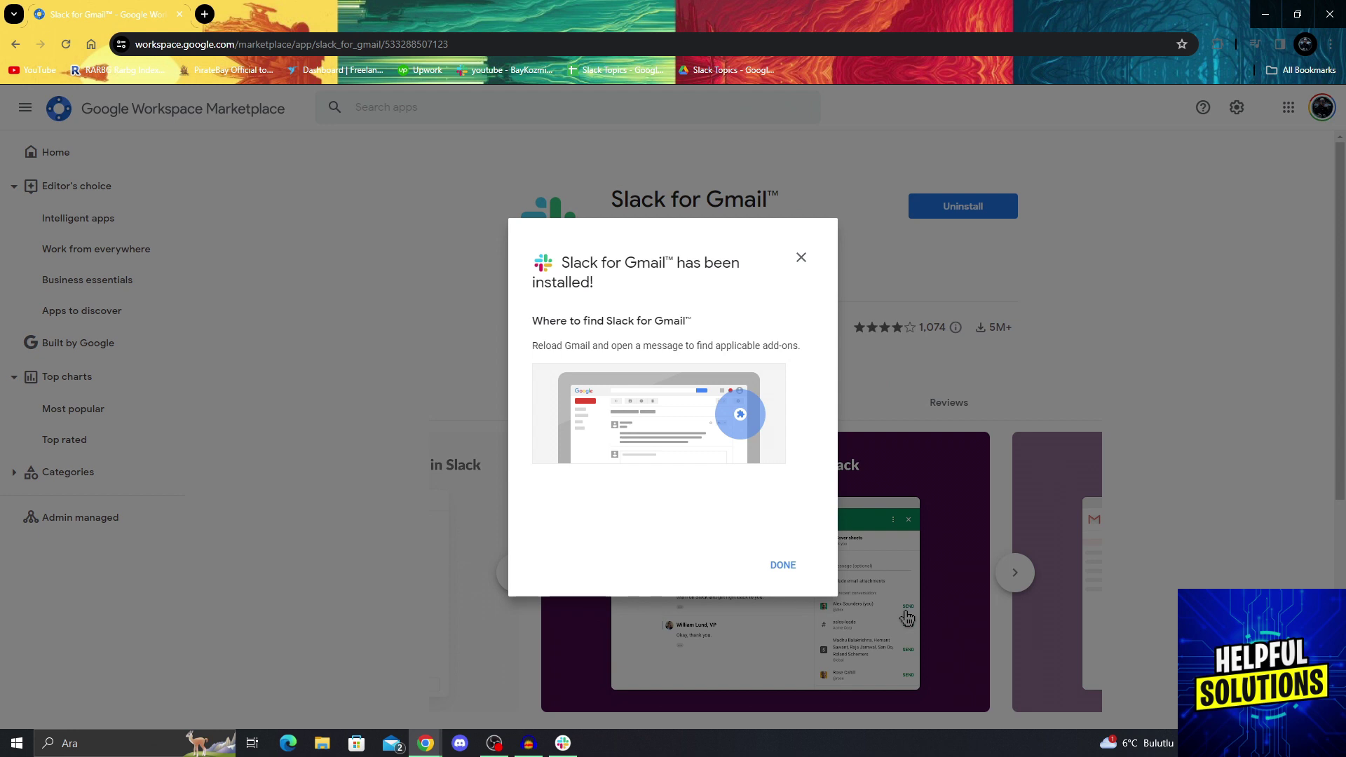
pyautogui.press('Escape')
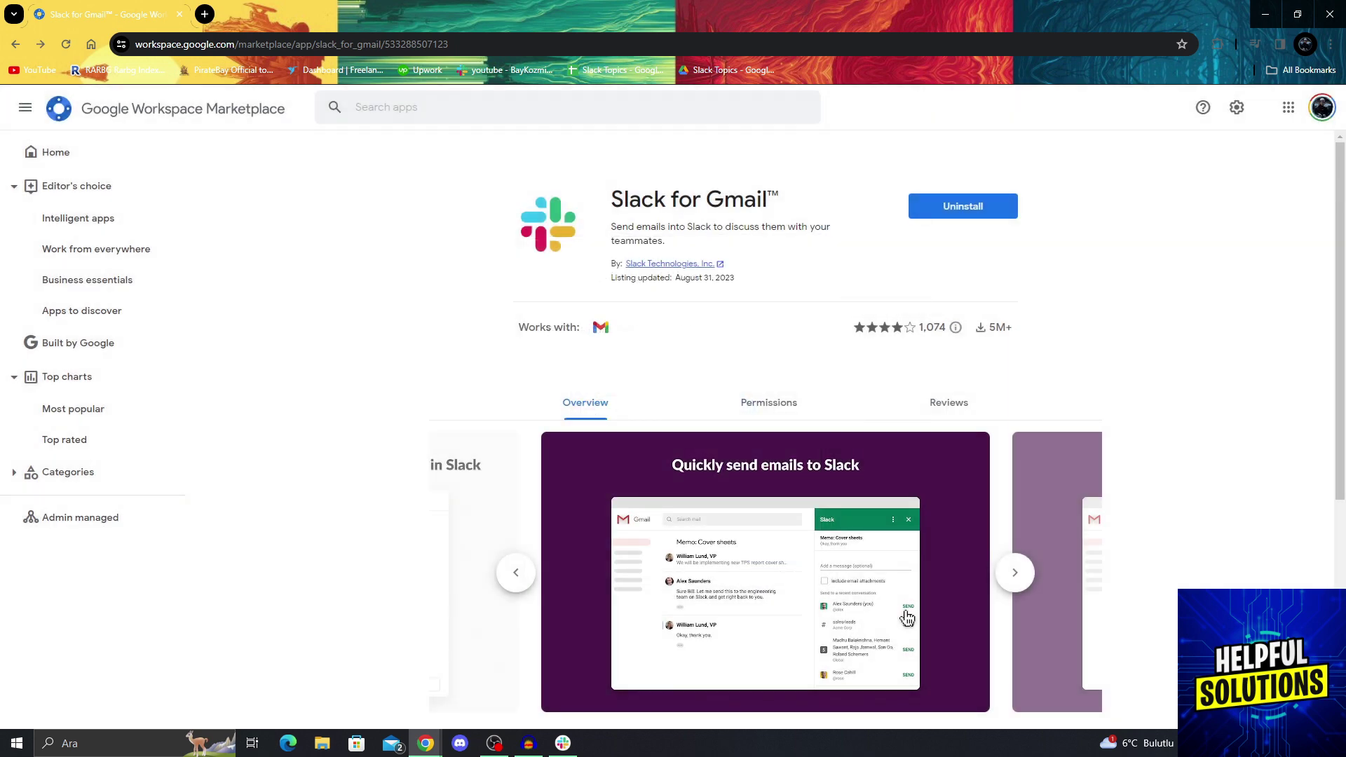
# - Go to the Gmail inbox and open the Slack add-on beside it
pyautogui.click(1288, 107)
pyautogui.scroll(-1, 1213, 280)
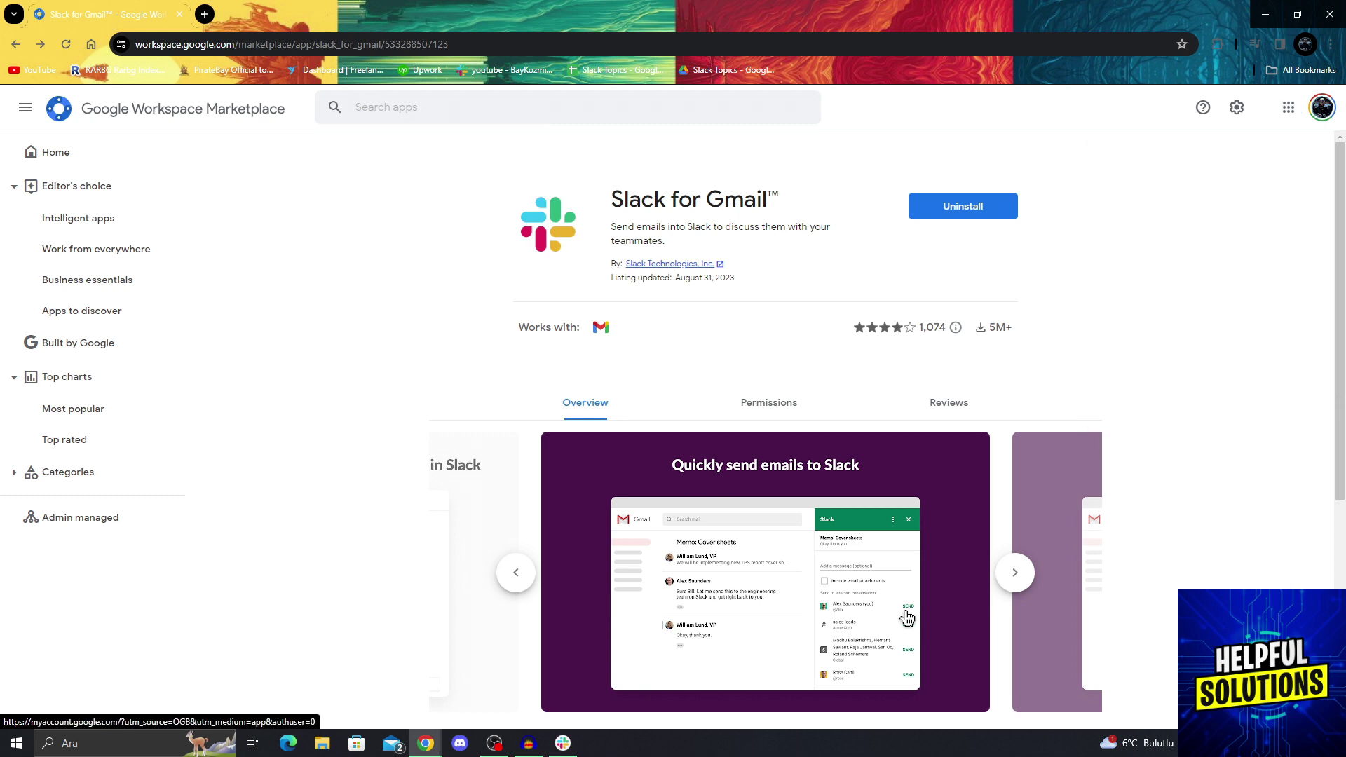
pyautogui.scroll(1, 1281, 200)
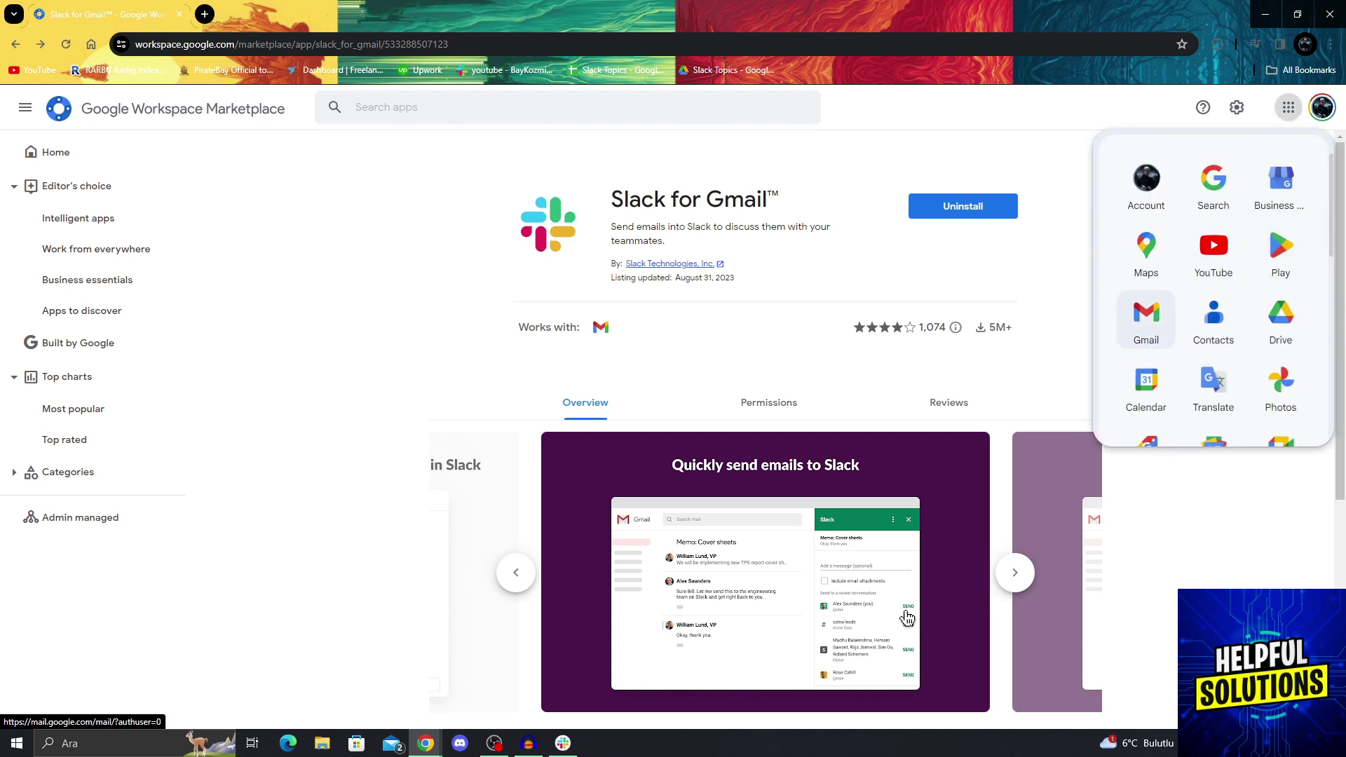
pyautogui.click(1146, 319)
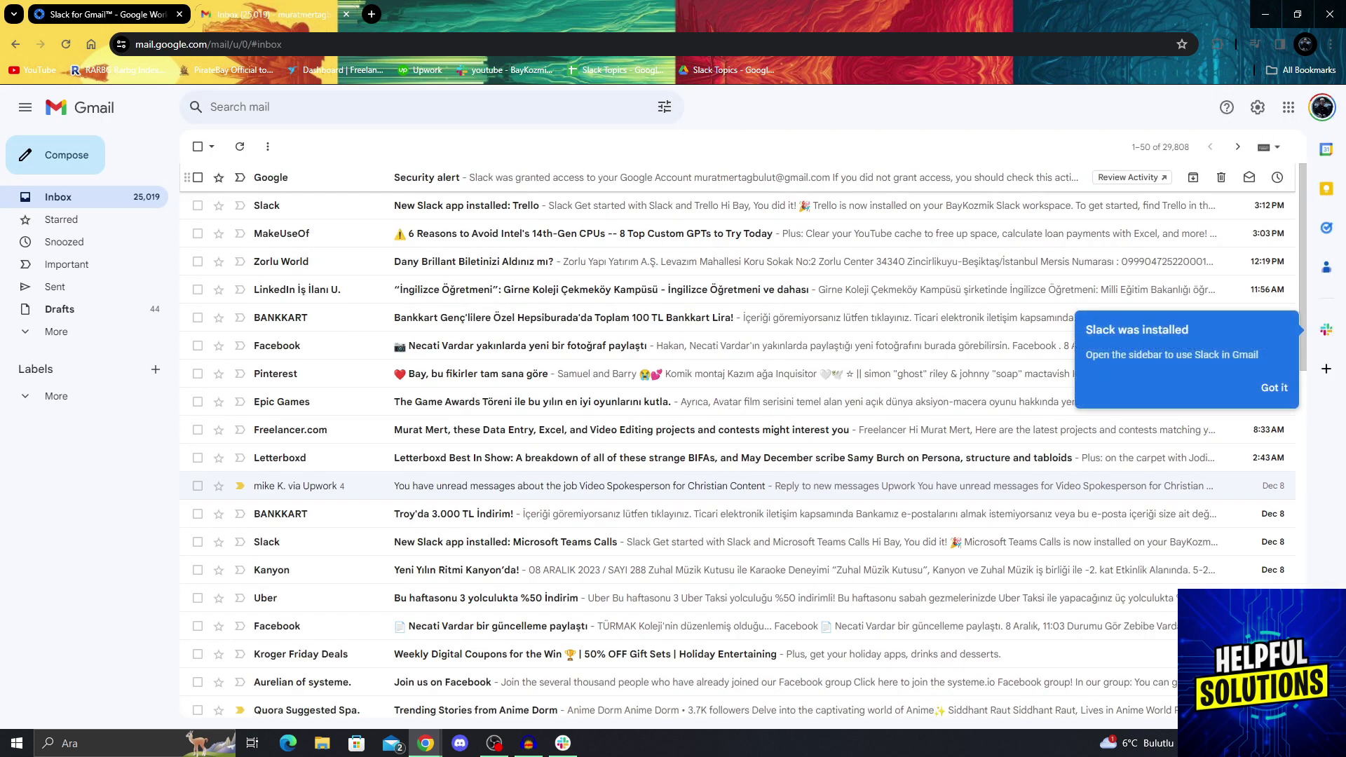
pyautogui.click(1326, 329)
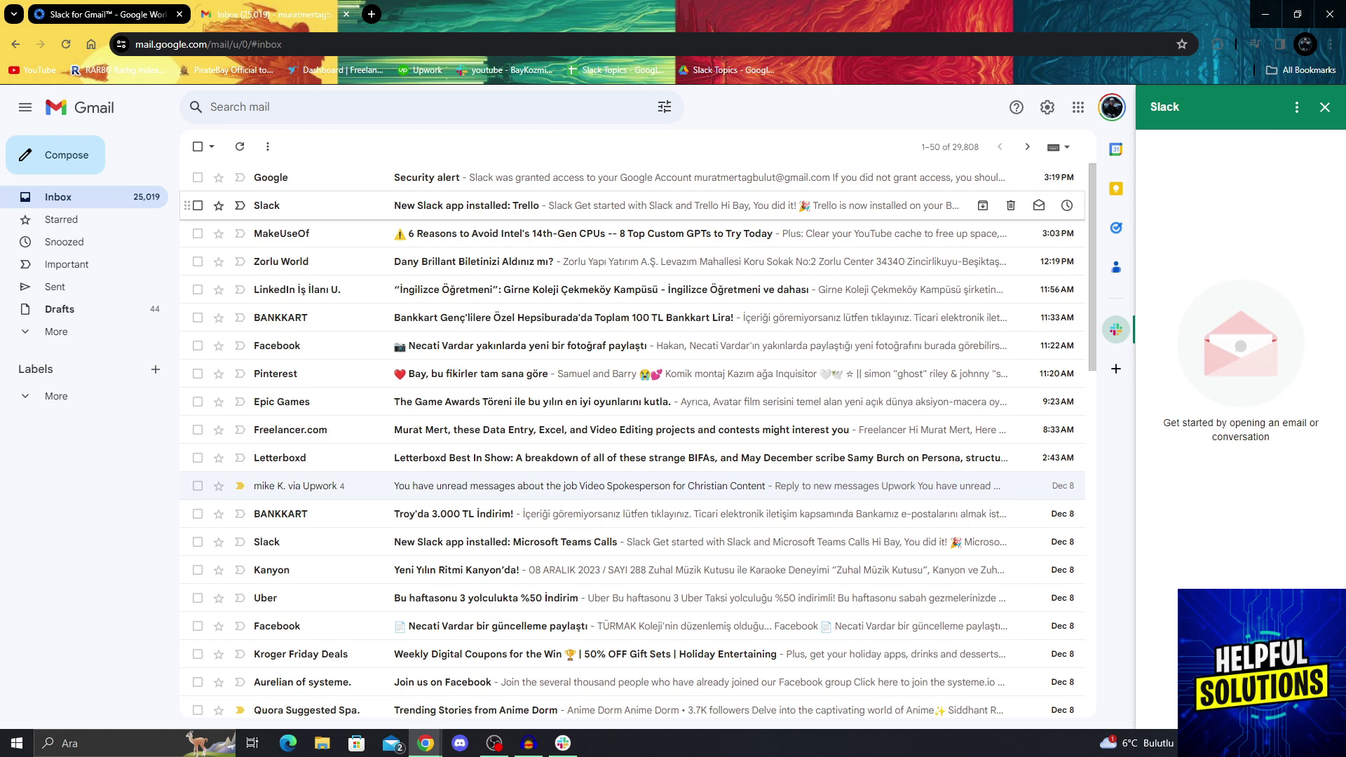
# - Open the "New Slack app installed: Trello" email and connect the add-on to Slack, allowing access to the BayKozmik 2 workspace
pyautogui.click(702, 205)
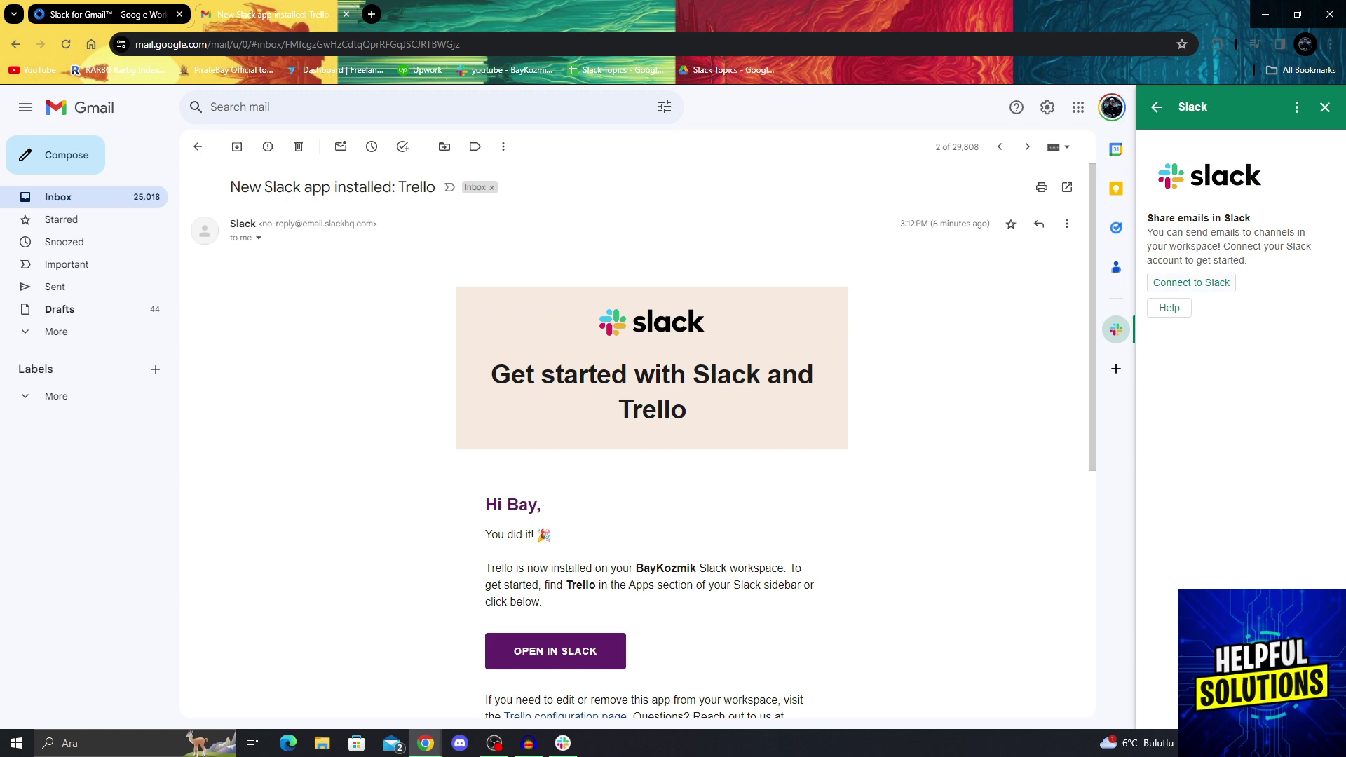
pyautogui.click(1191, 282)
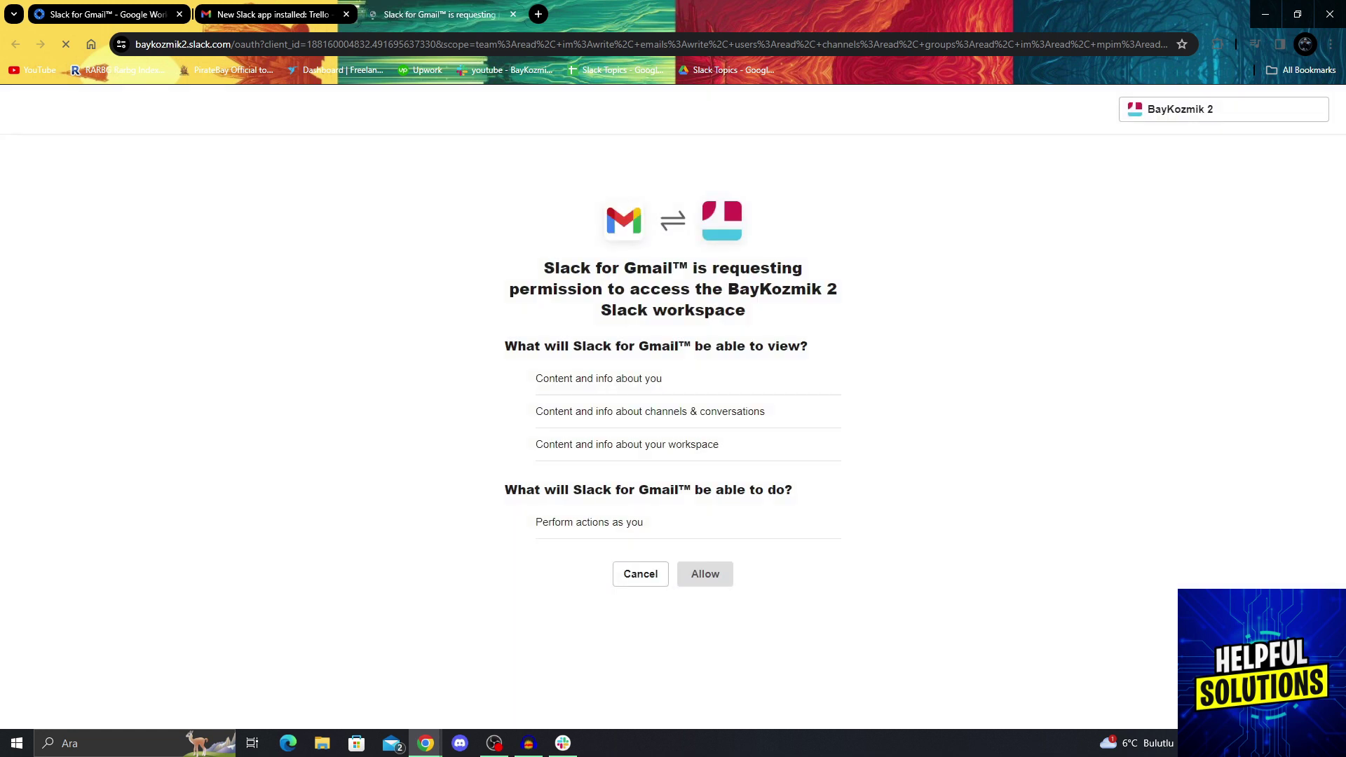
pyautogui.click(1259, 110)
pyautogui.click(1214, 138)
pyautogui.click(704, 553)
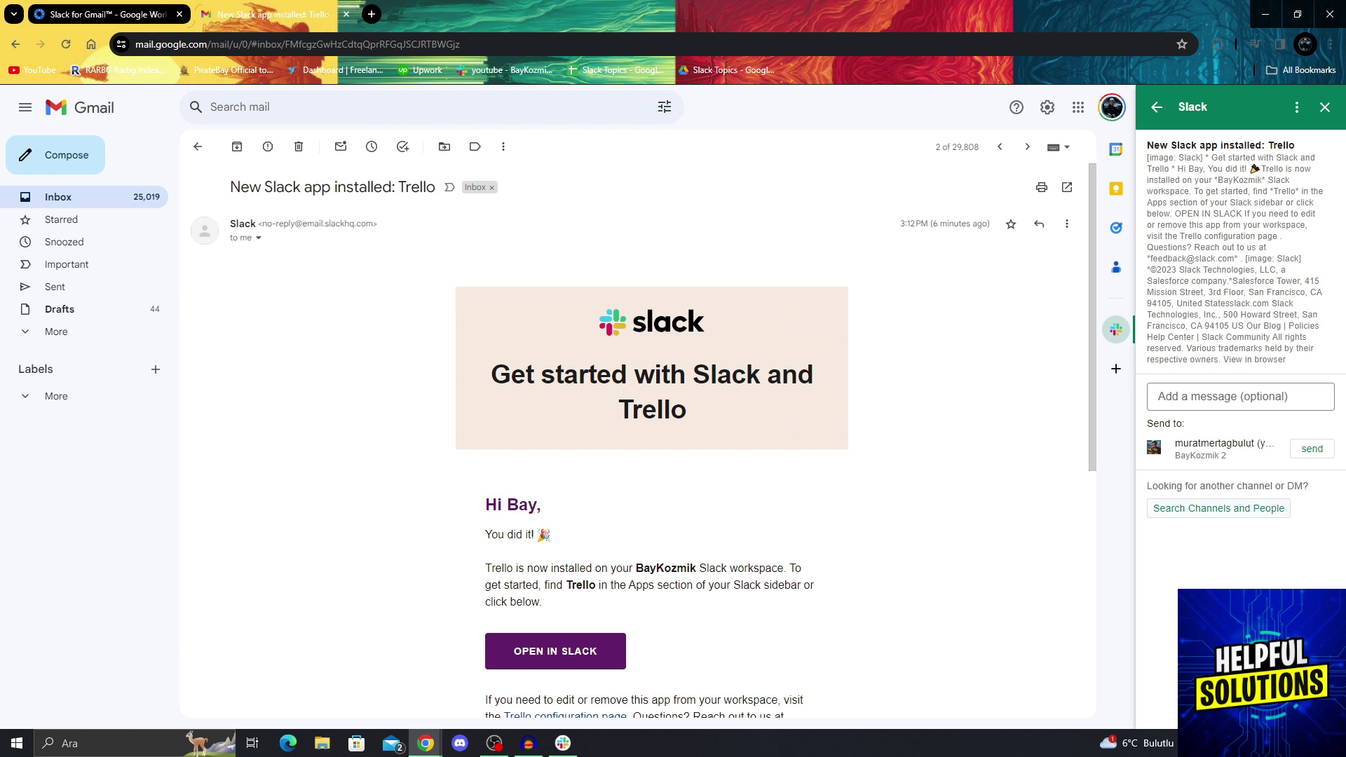
# - Choose the #general channel of the BayKozmik 2 workspace as the destination for the email
pyautogui.moveTo(1185, 456); pyautogui.dragTo(1227, 456)
pyautogui.click(1218, 509)
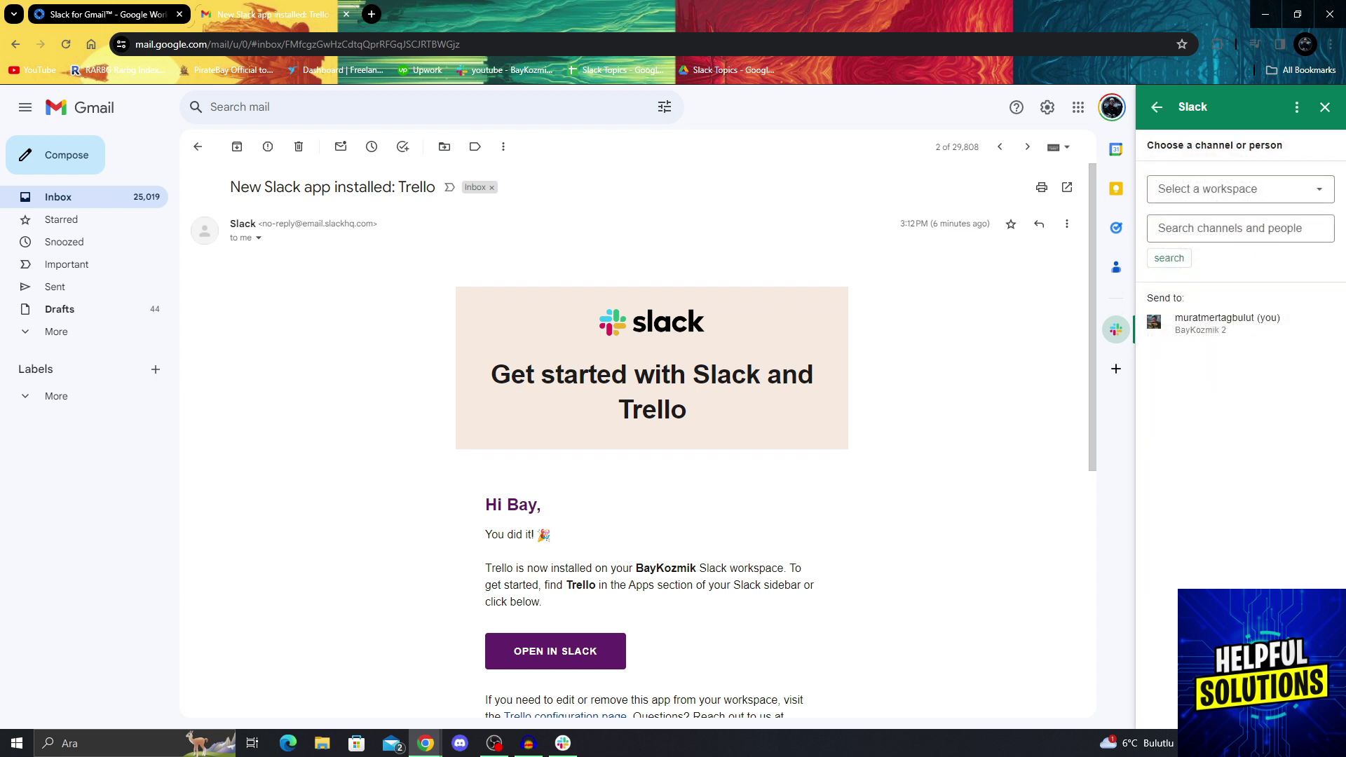
pyautogui.click(1234, 189)
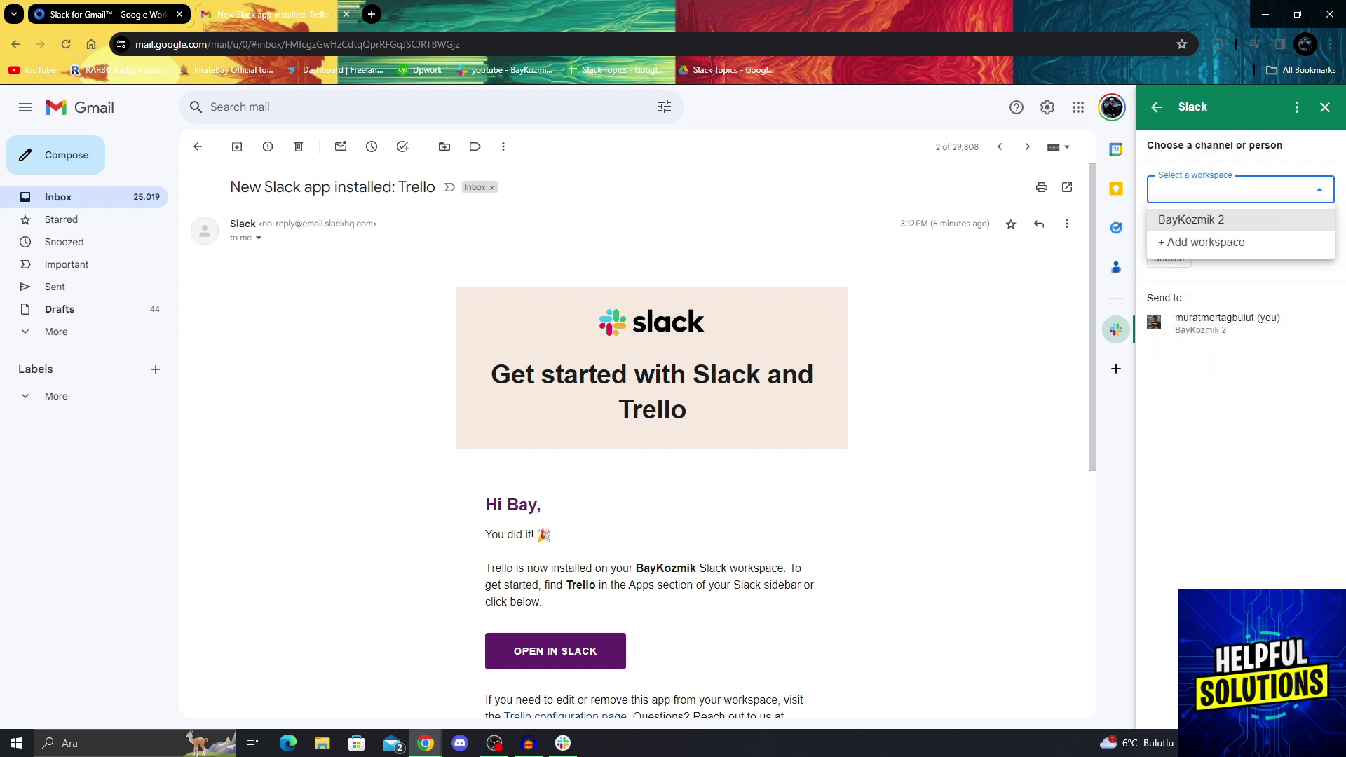
pyautogui.click(1239, 219)
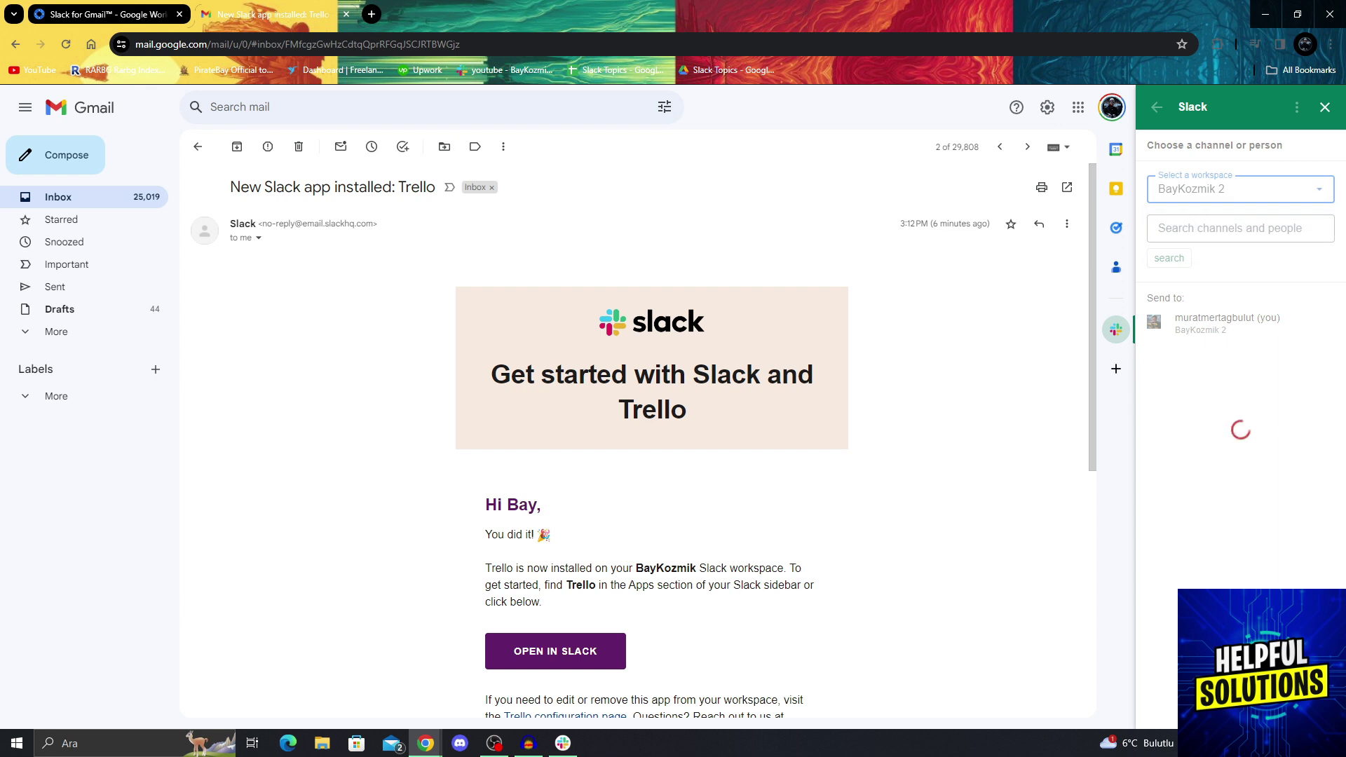
pyautogui.click(1239, 228)
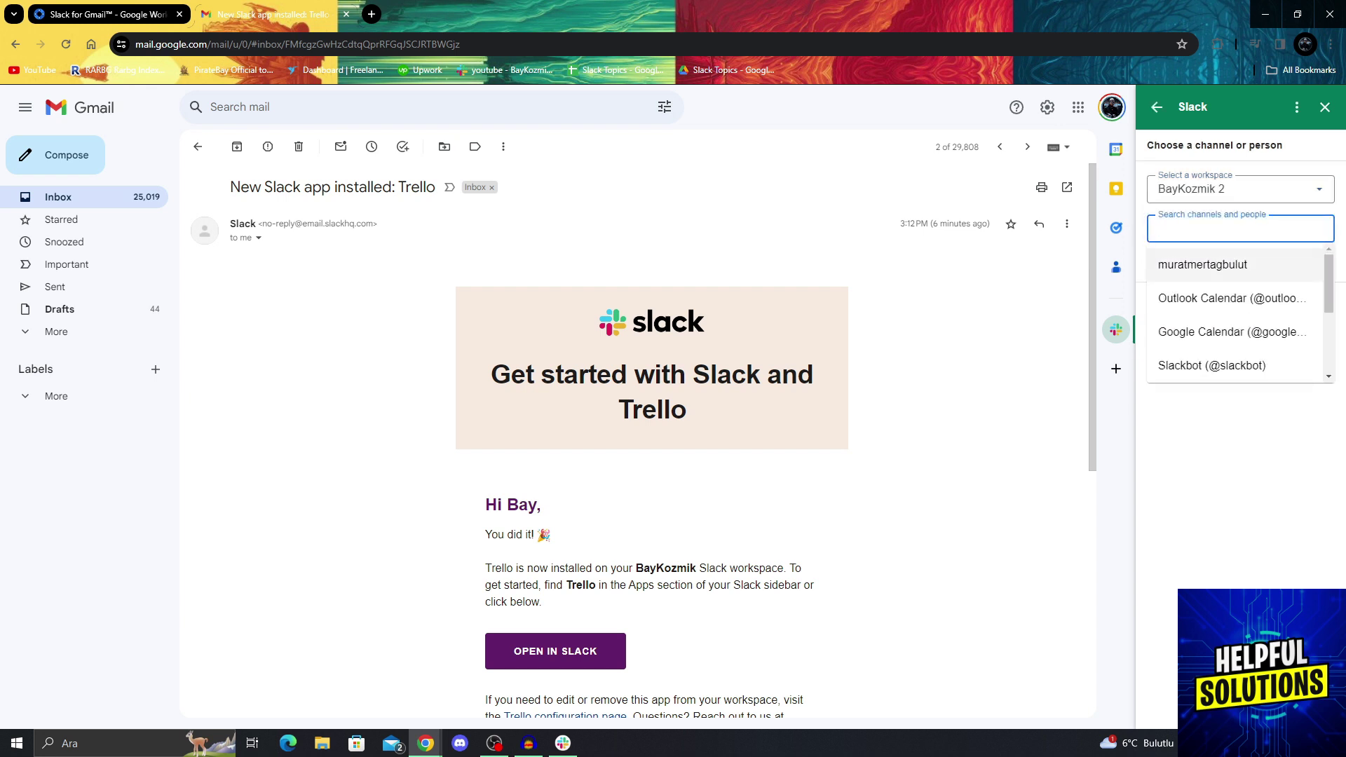
pyautogui.scroll(-3, 1234, 293)
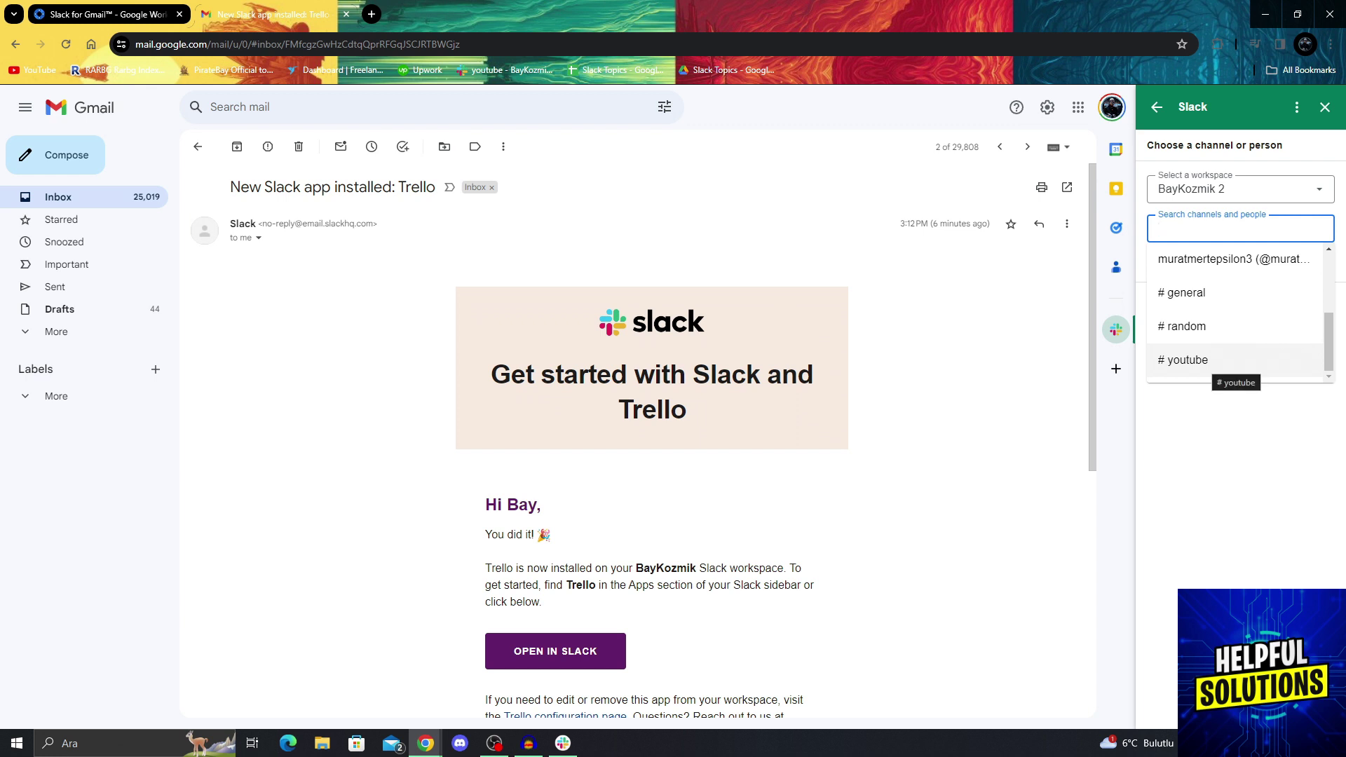
pyautogui.click(1186, 293)
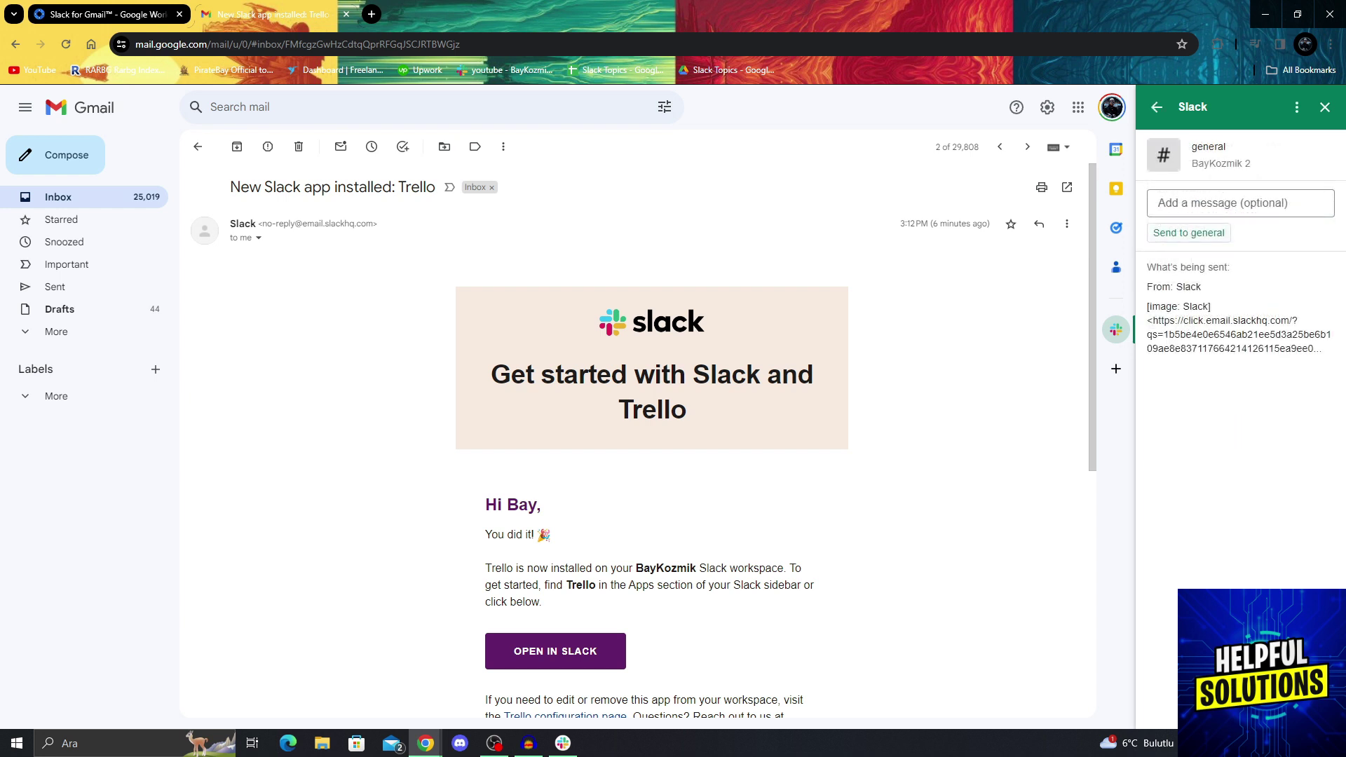
# - Send the email to the general channel with the message "hi guys new email"
pyautogui.click(1158, 203)
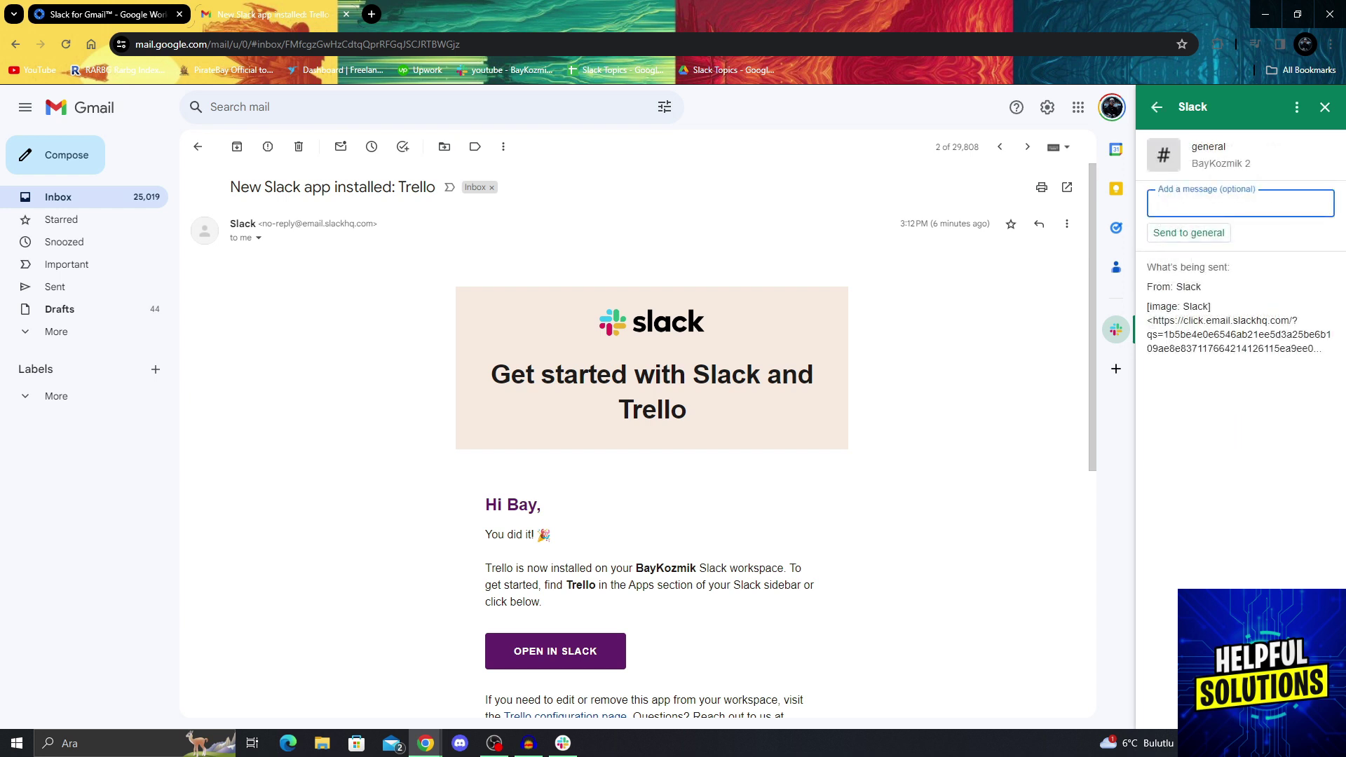
pyautogui.write('hi guys new email')
pyautogui.press('Return')
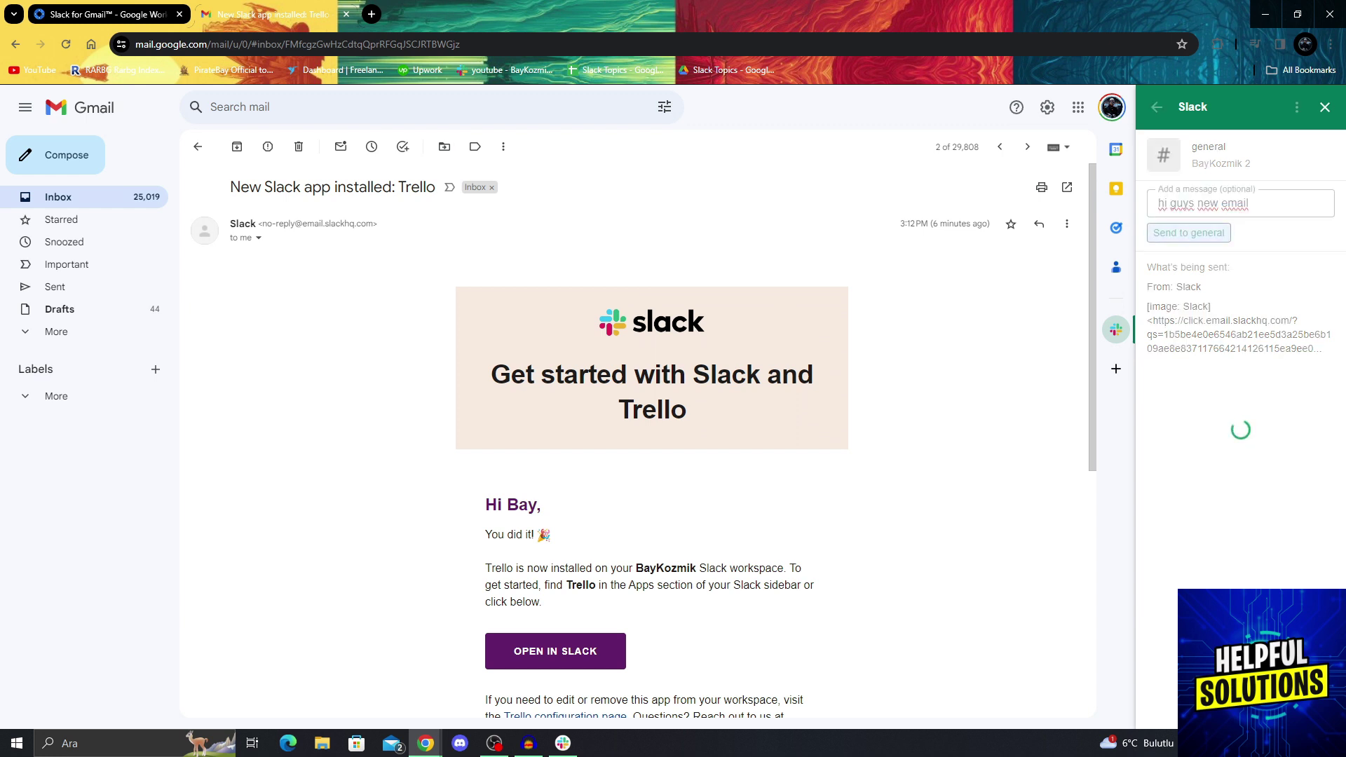
pyautogui.moveTo(1183, 179); pyautogui.dragTo(1153, 180)
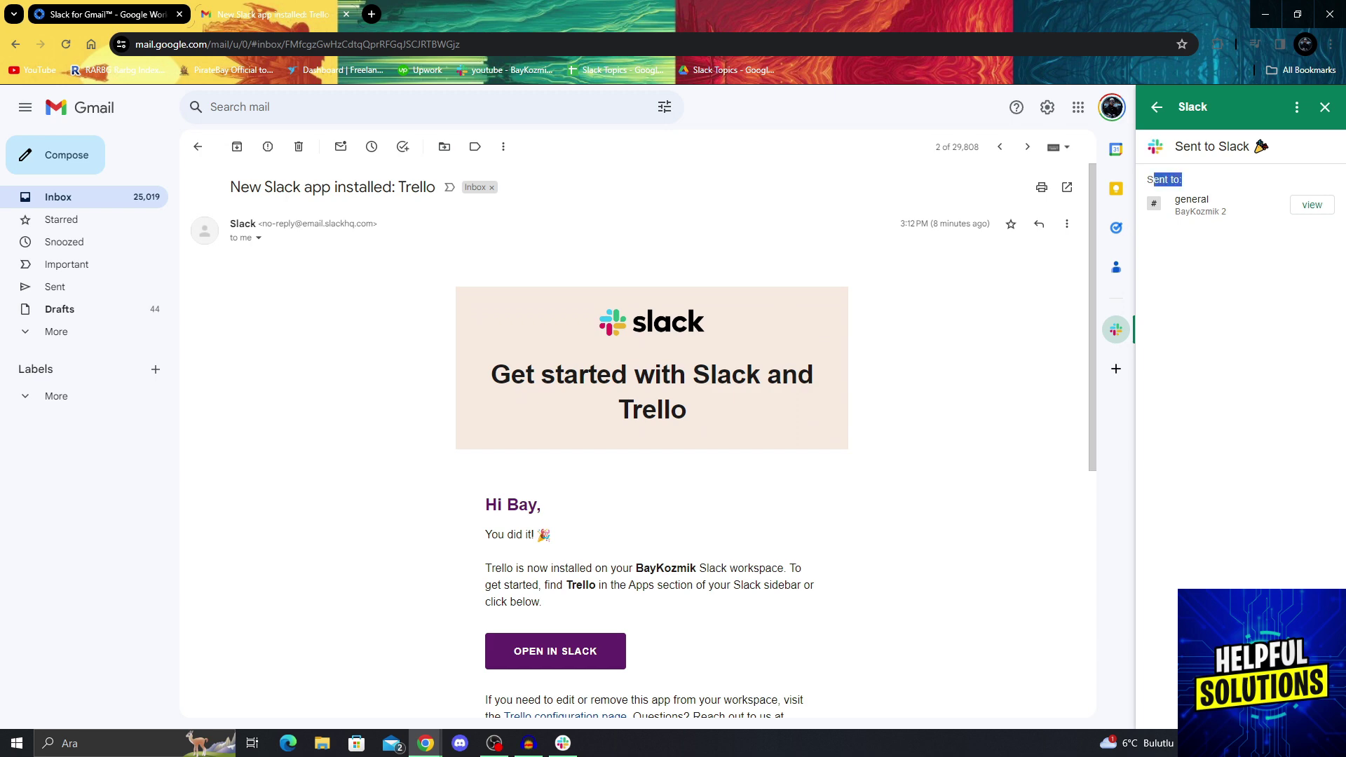
# - Switch to the Slack desktop app and open the #general channel in the BayKozmik 2 workspace
pyautogui.click(563, 743)
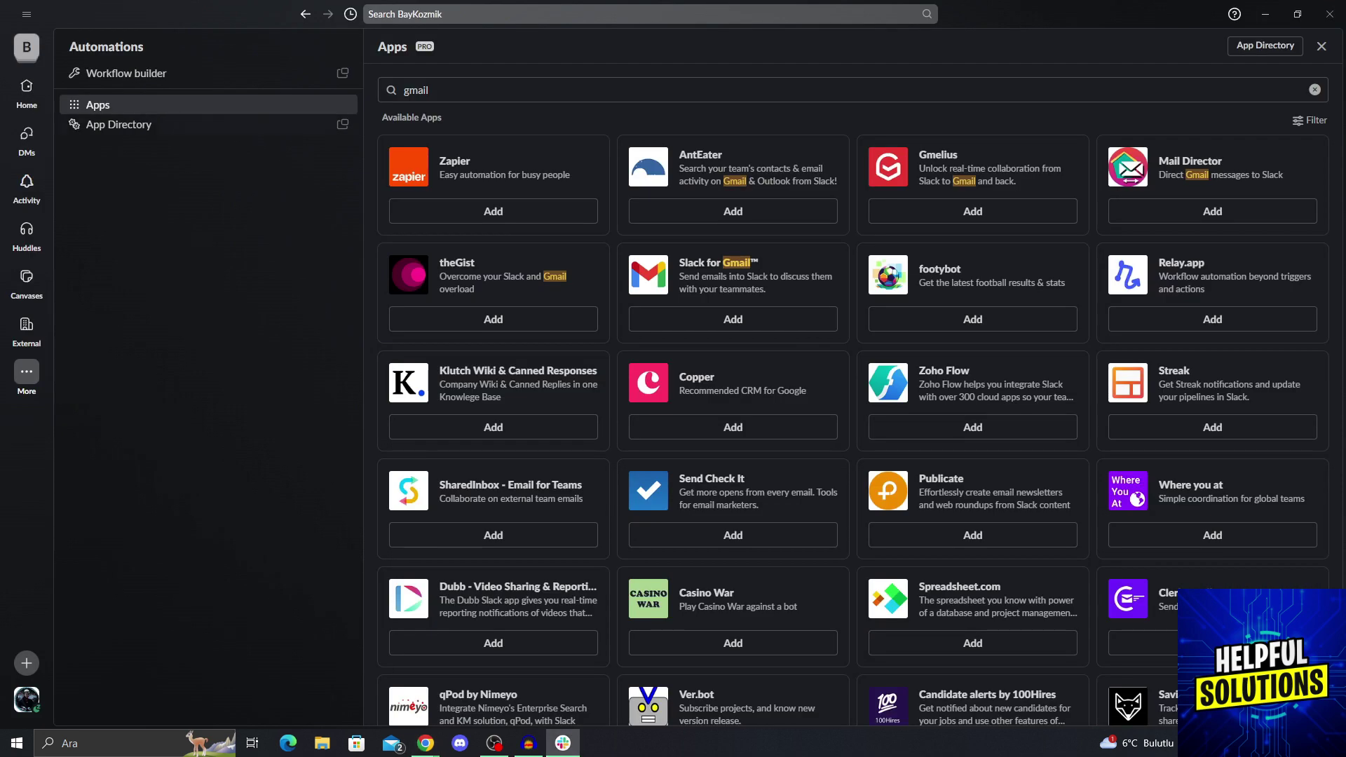
pyautogui.click(27, 14)
pyautogui.click(10, 14)
pyautogui.click(27, 46)
pyautogui.click(91, 83)
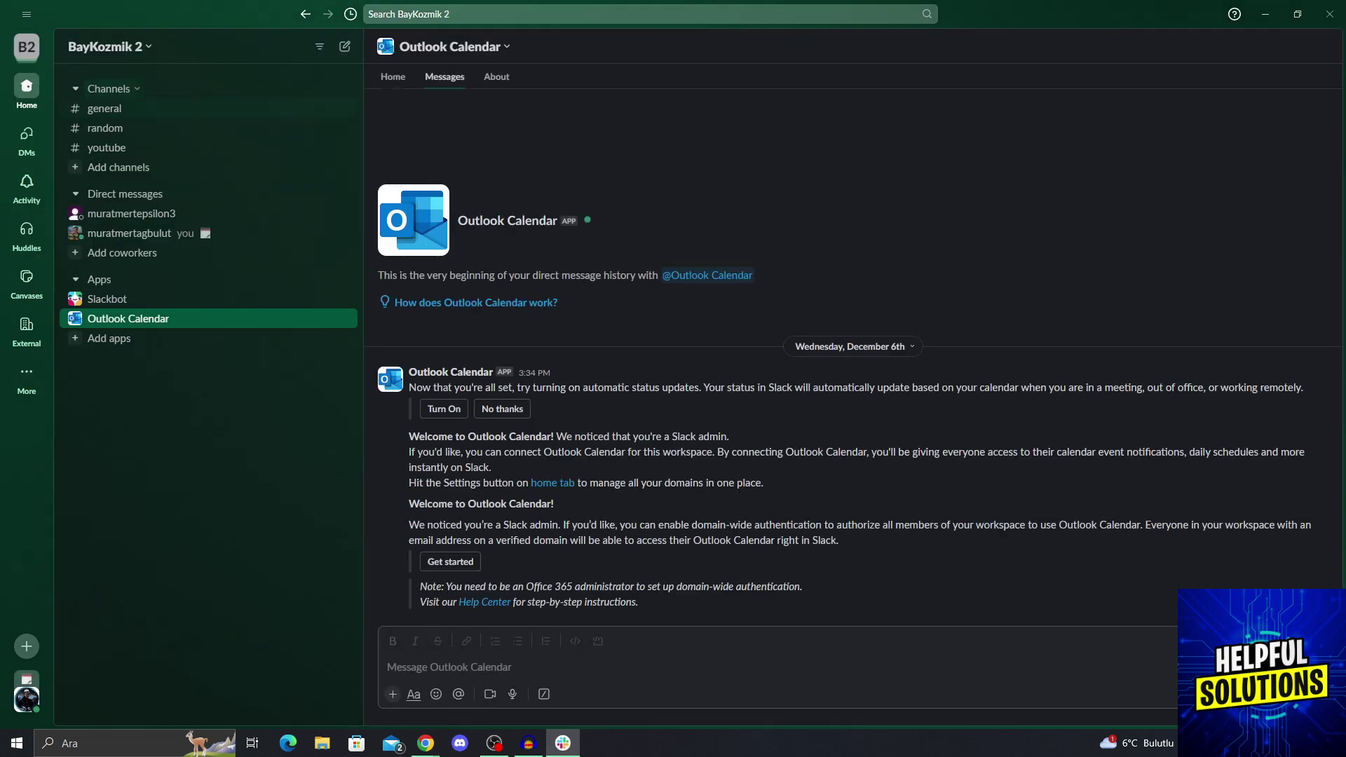
pyautogui.click(105, 108)
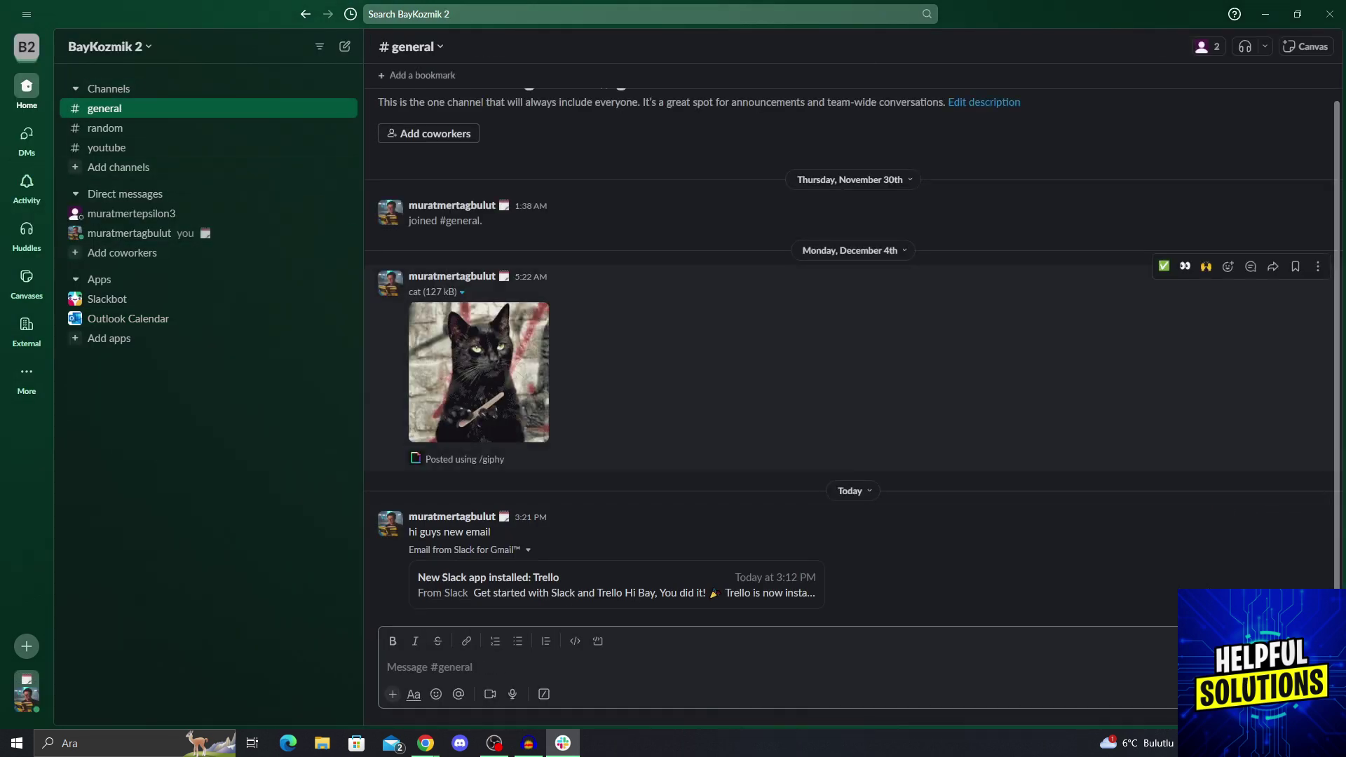
# - Expand the shared Trello email in #general and look through its message and contents
pyautogui.moveTo(420, 532); pyautogui.dragTo(490, 532)
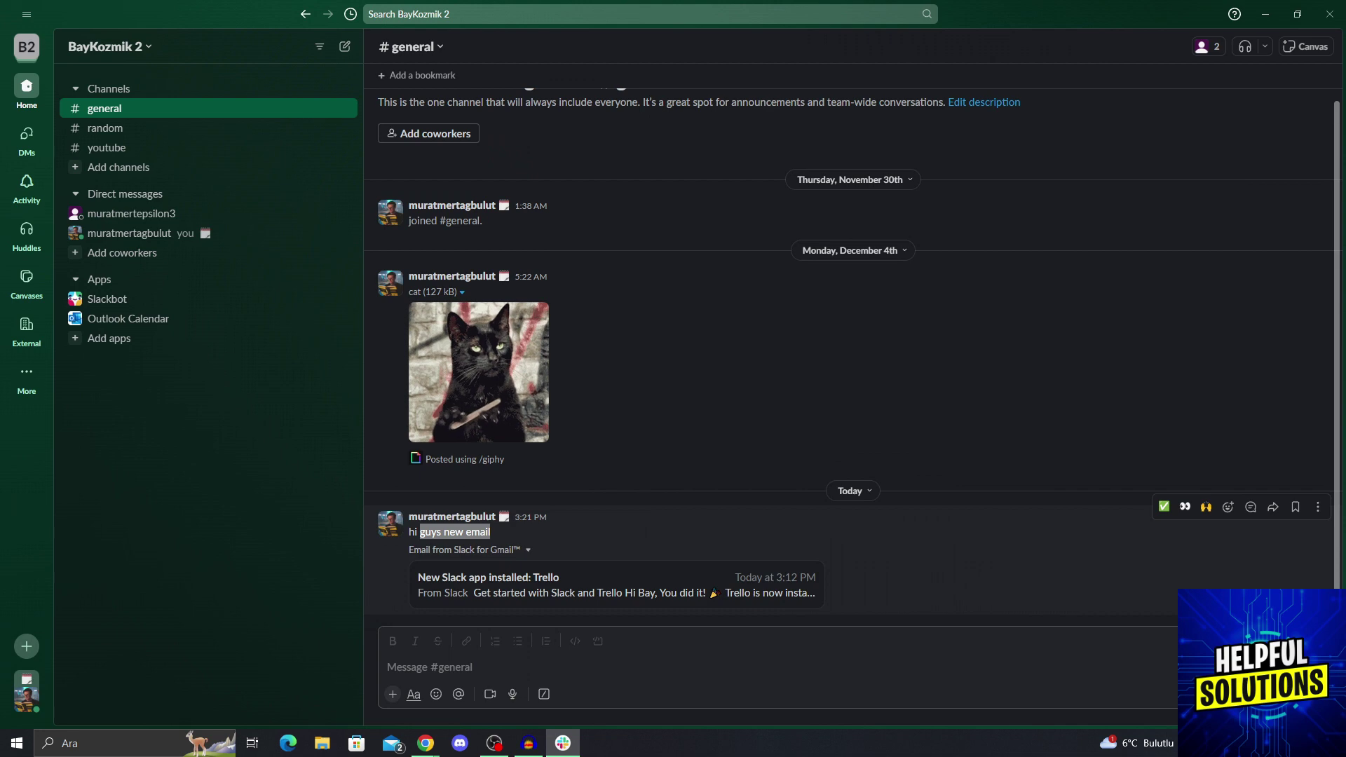
pyautogui.click(617, 594)
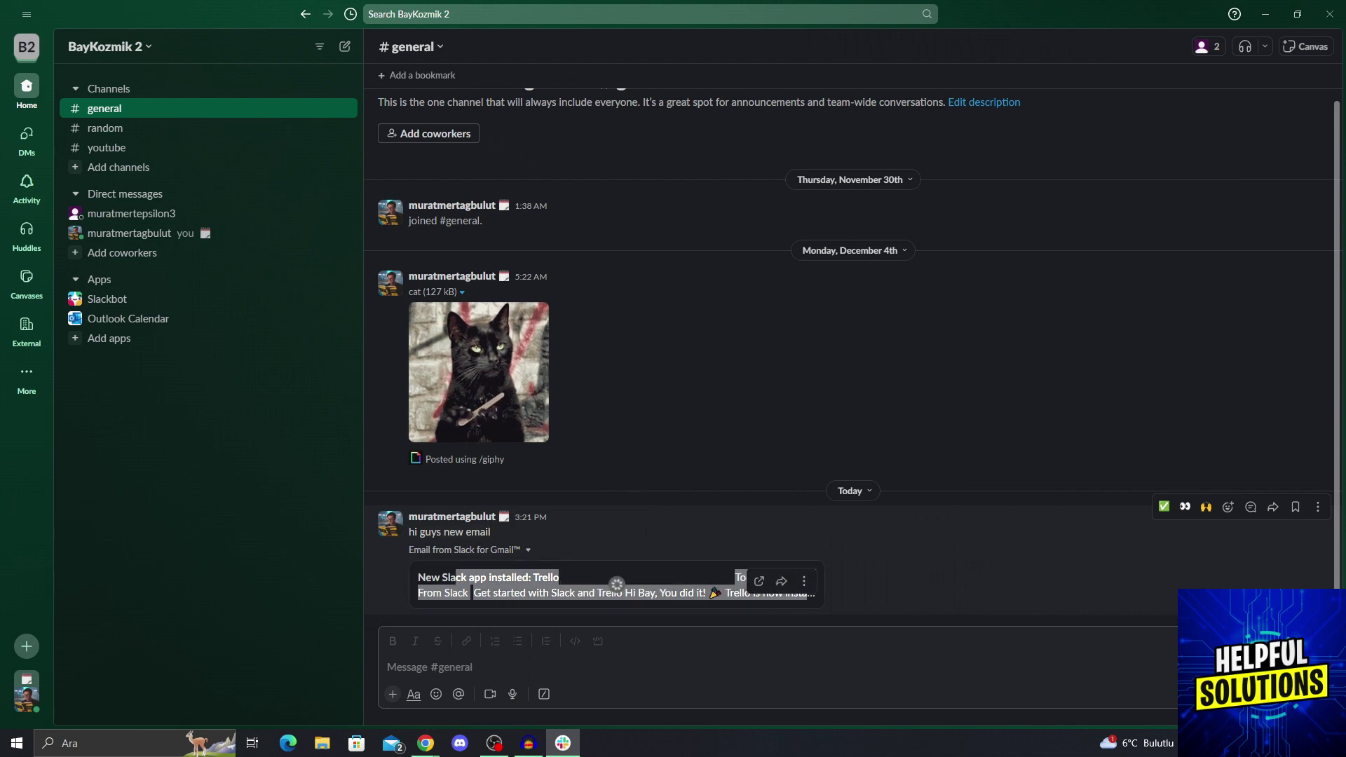
pyautogui.scroll(-3, 754, 477)
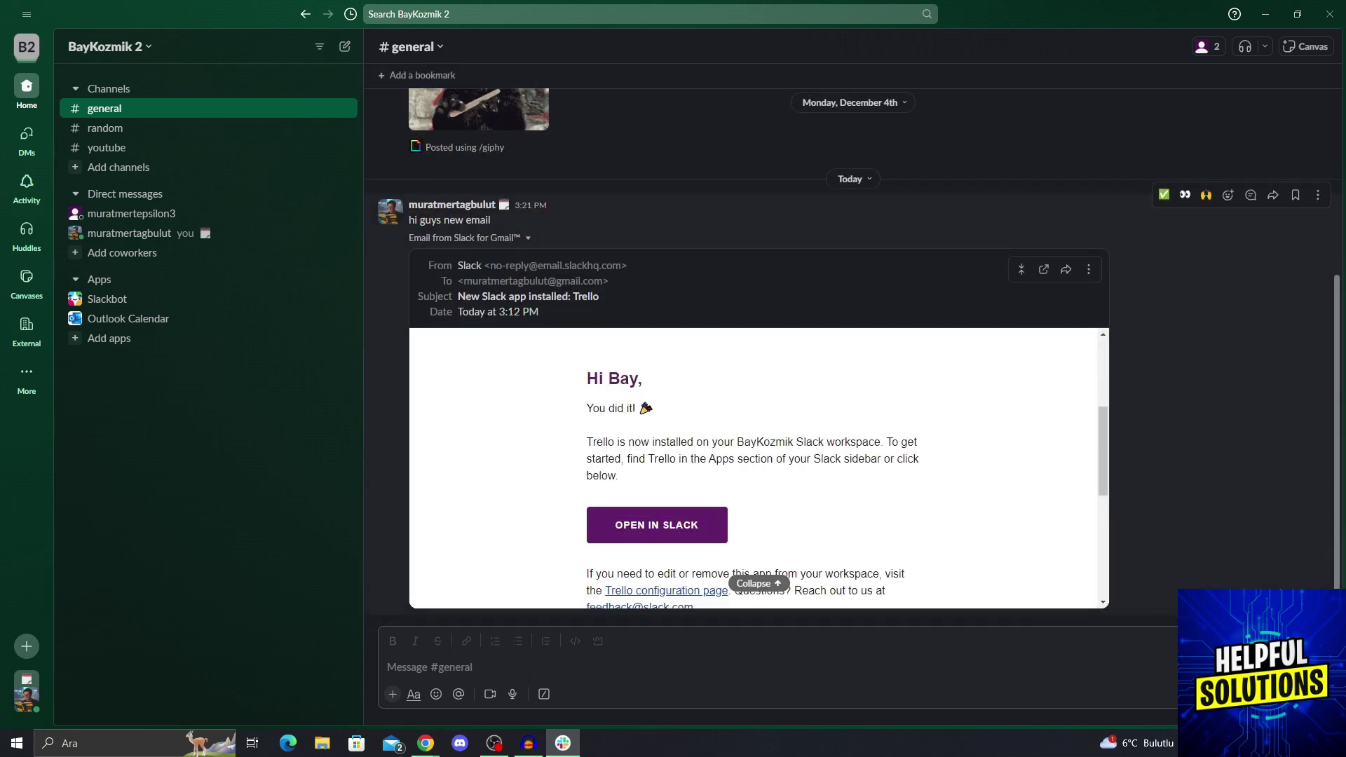
pyautogui.scroll(-6, 753, 477)
pyautogui.scroll(9, 753, 467)
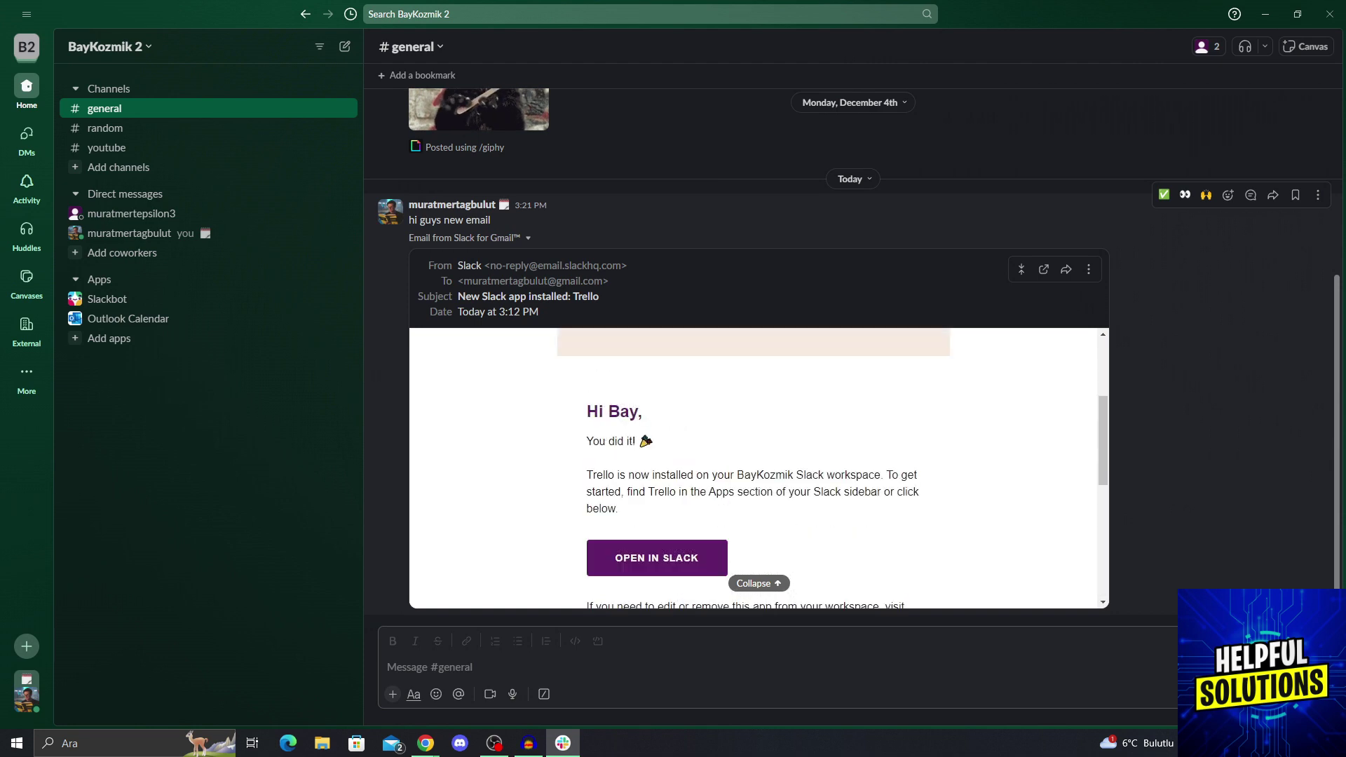